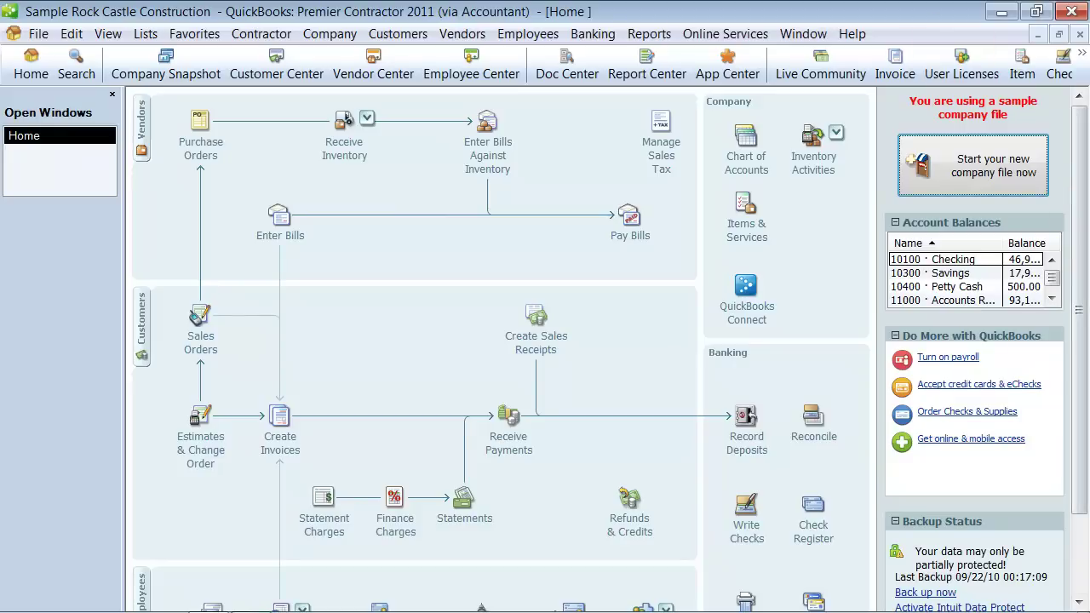
- Open the Preferences window from the Edit menu
click(73, 34)
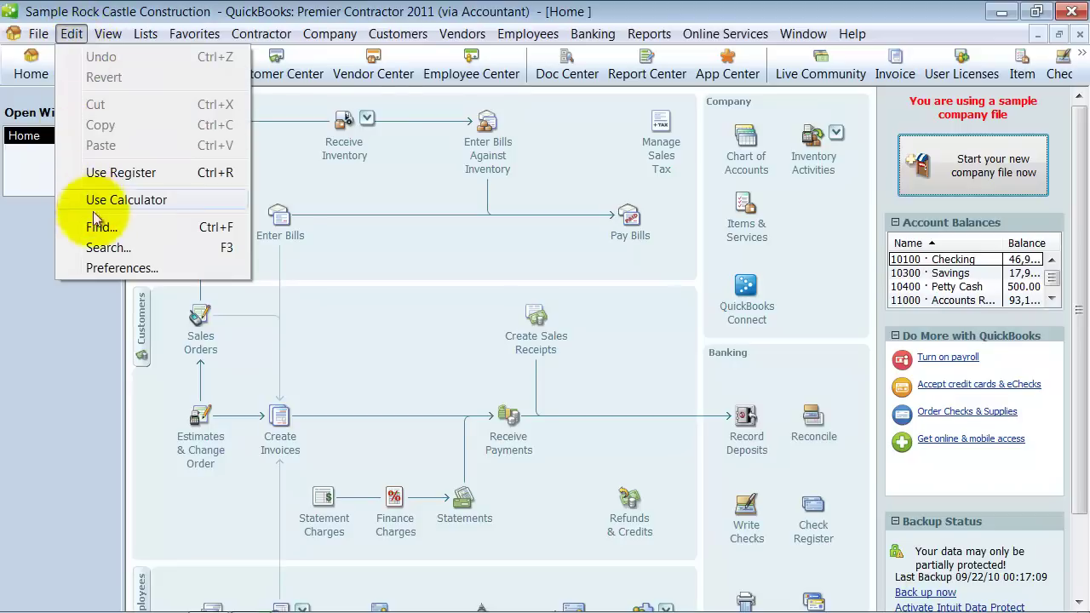
click(180, 273)
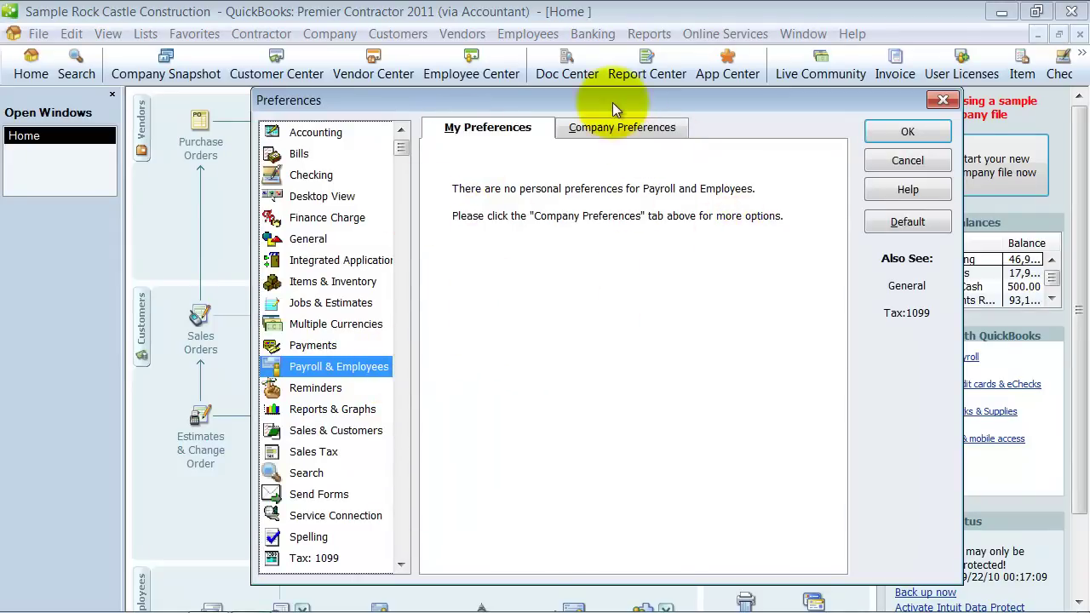
click(626, 126)
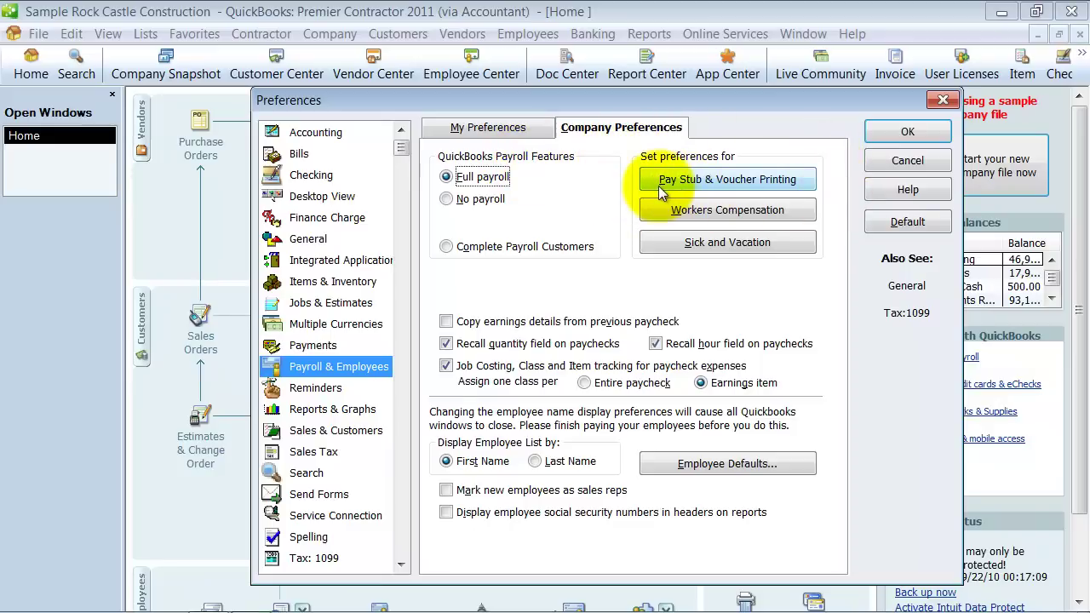
- On pay stubs, stop printing sick hours and salaried-employee hours, and print vacation as 'PTO'
click(717, 182)
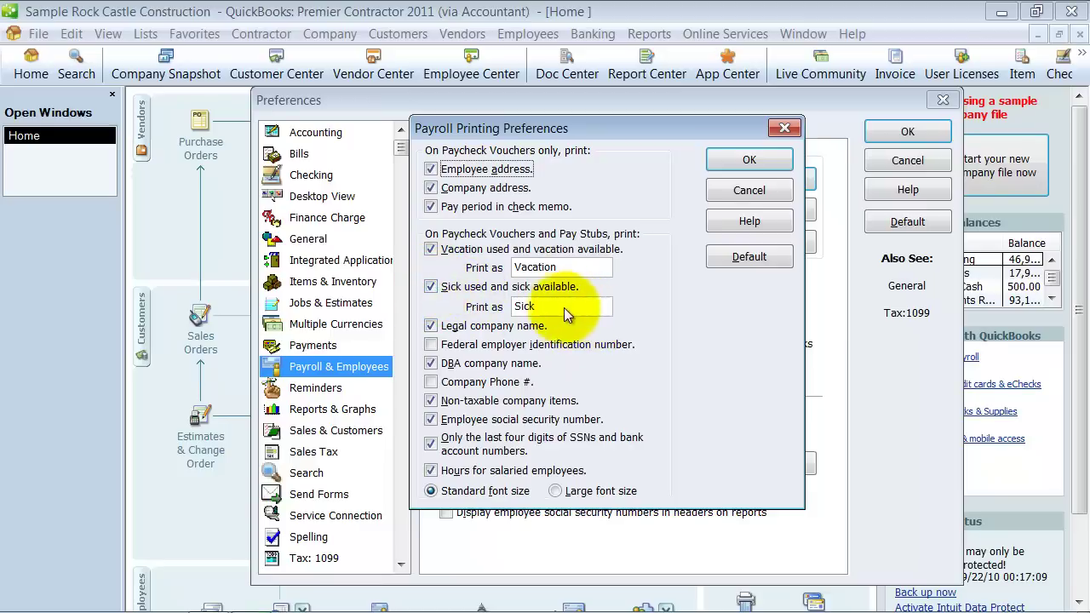
click(431, 286)
double_click(558, 266)
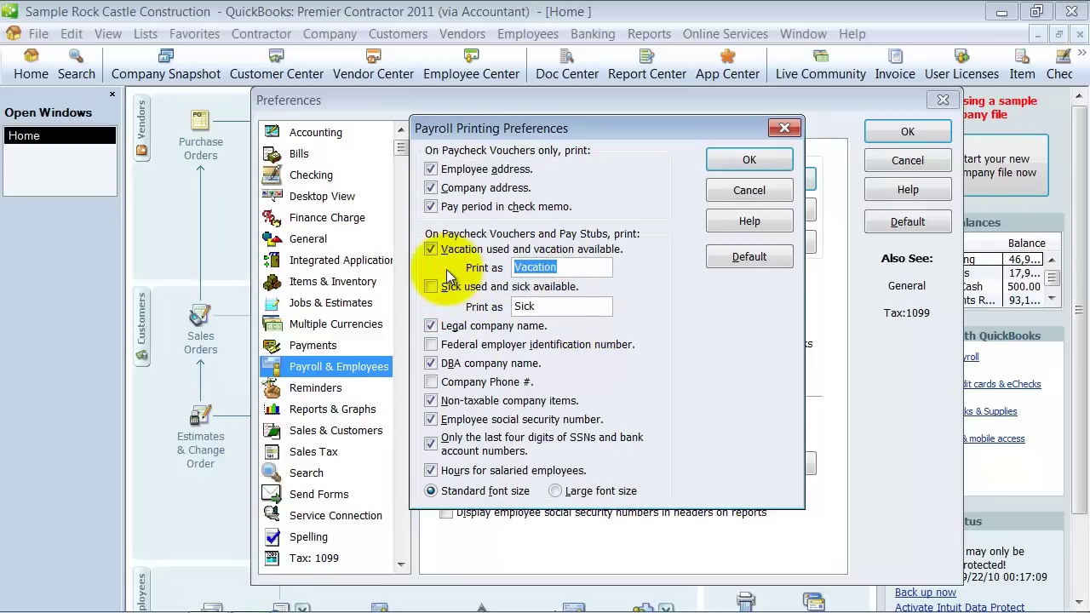
text(PTO)
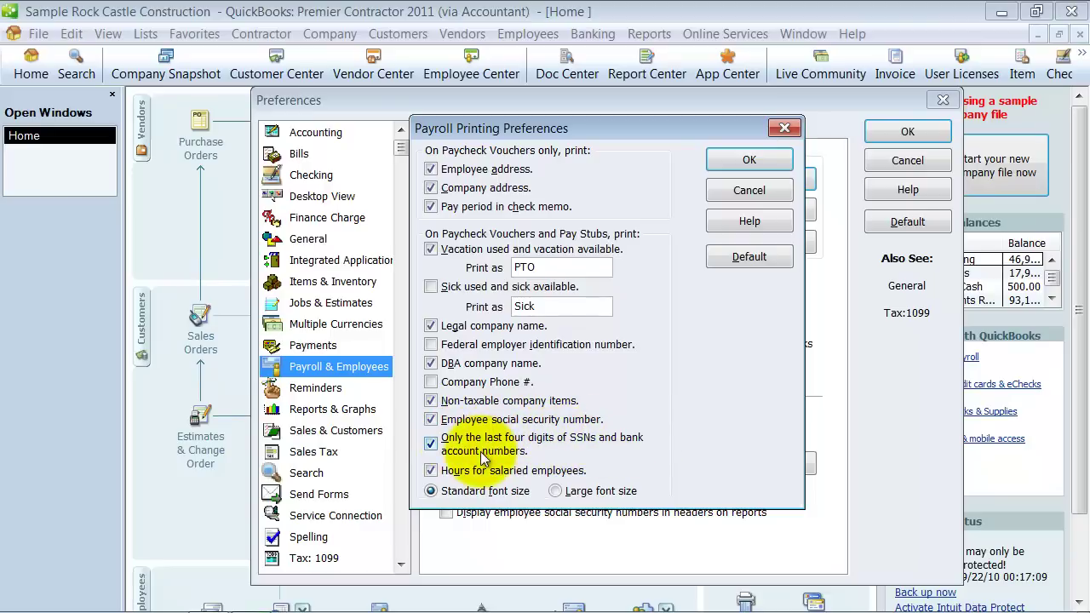
click(432, 471)
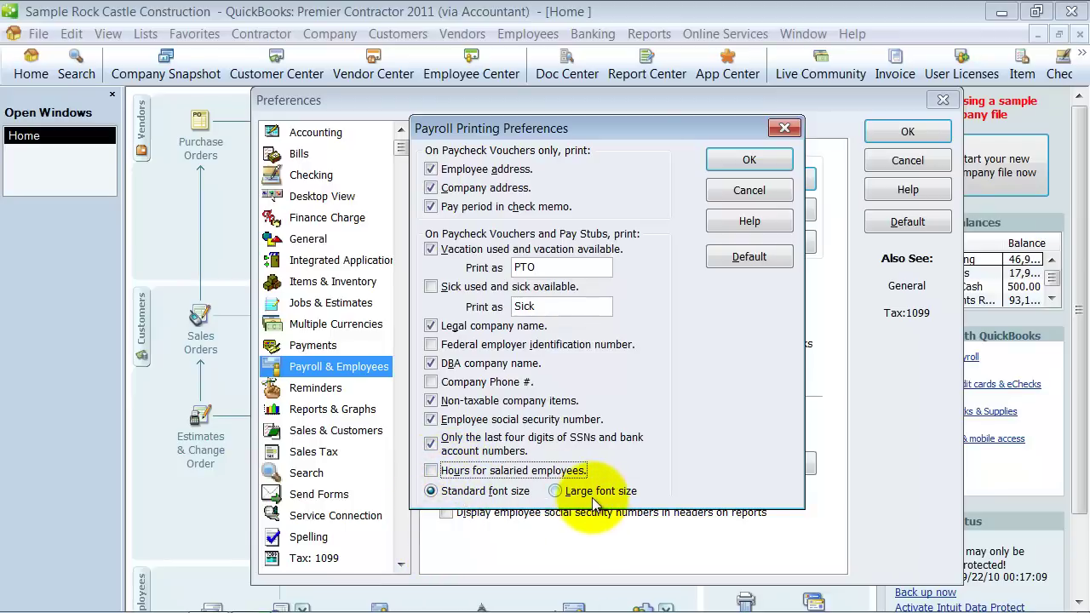
click(751, 161)
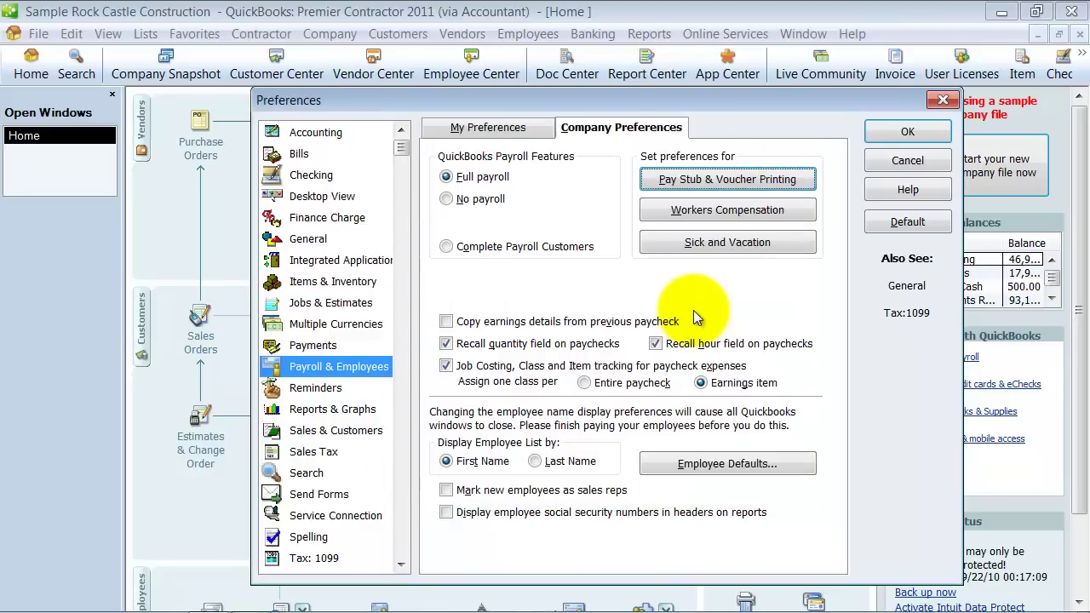
- Confirm the Workers Comp preferences with Track Workers Comp left checked
click(783, 213)
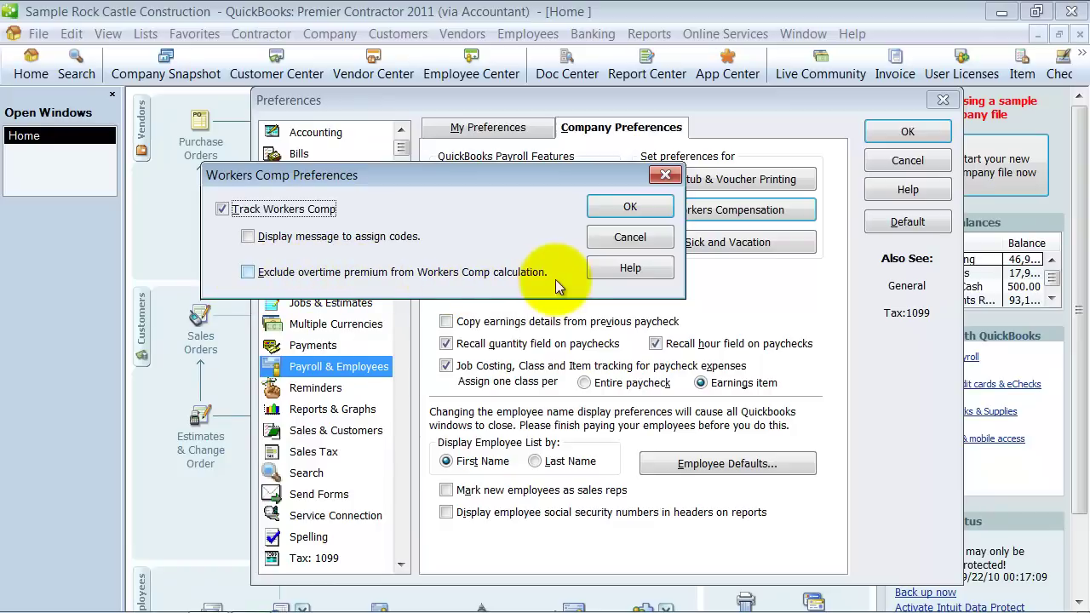
click(628, 208)
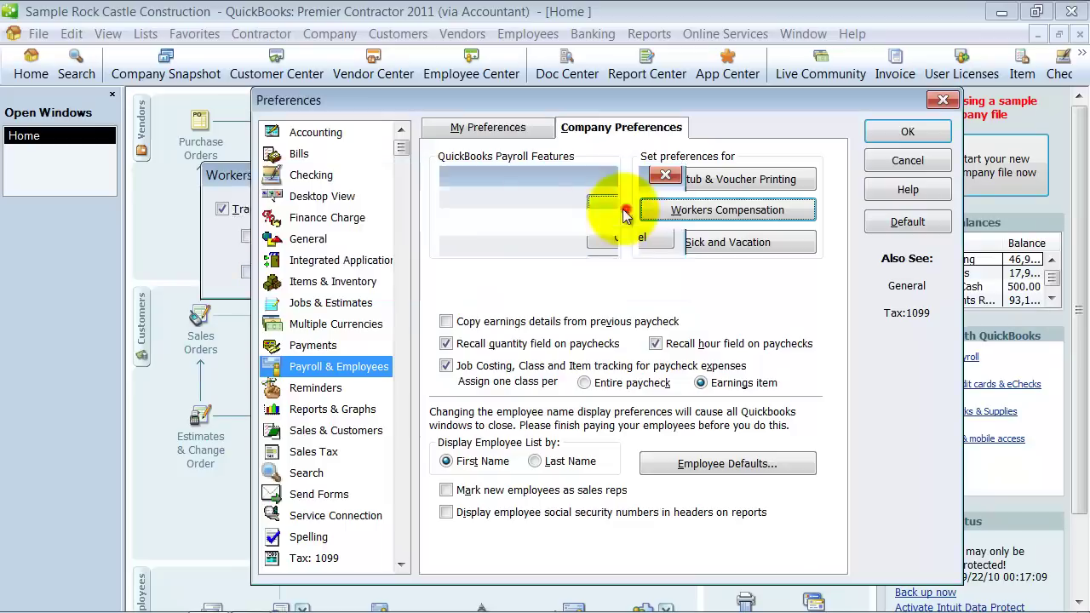
- Keep sick accrual at beginning of year (40:00) and vacation at 6:45 every paycheck, max 160:00
click(762, 242)
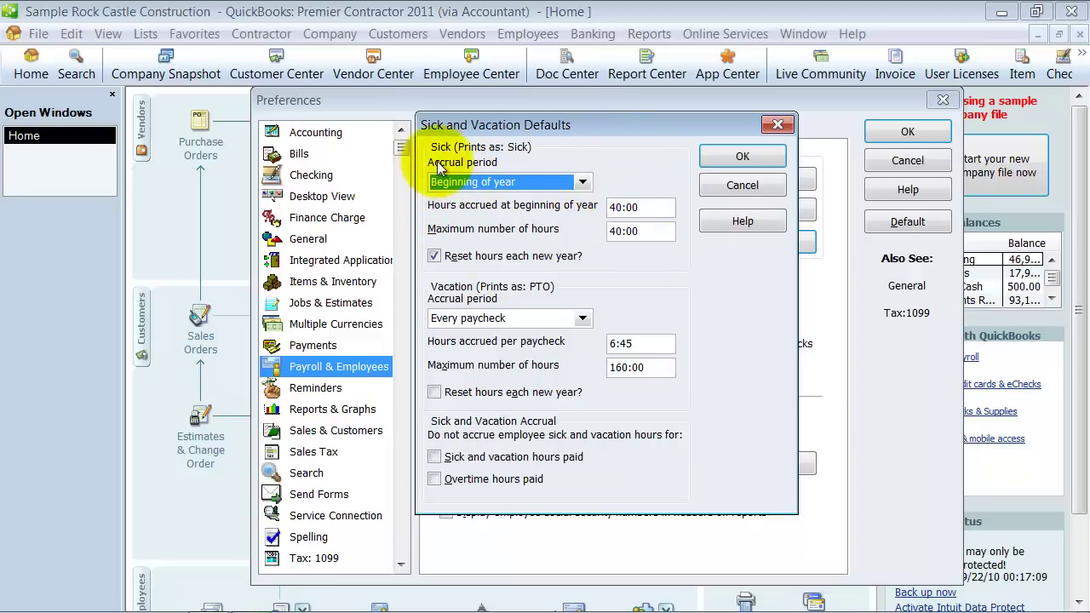
click(582, 181)
click(582, 181)
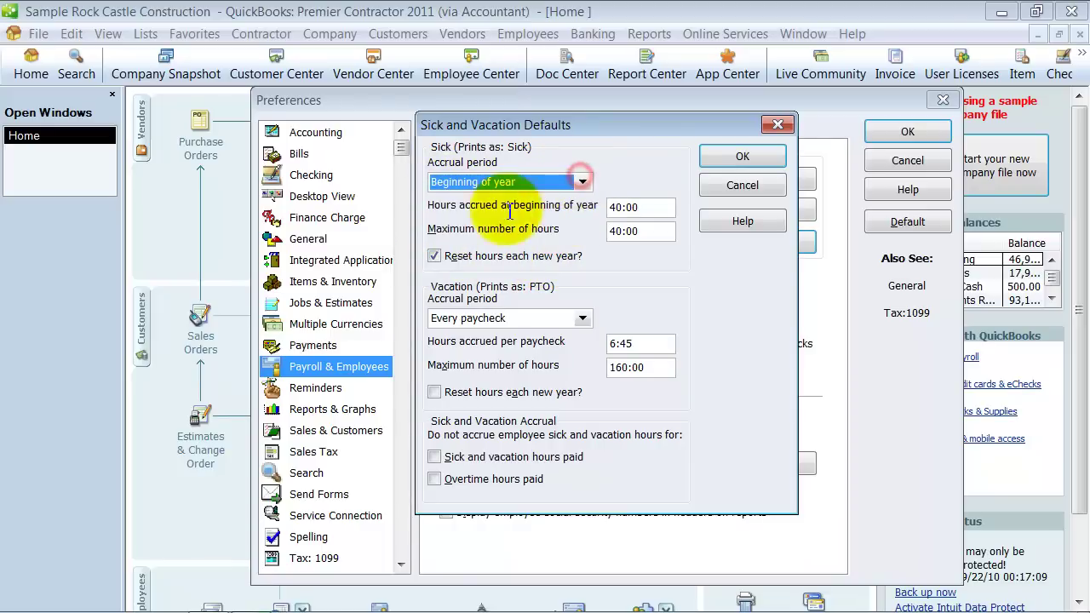
drag(664, 208, 525, 201)
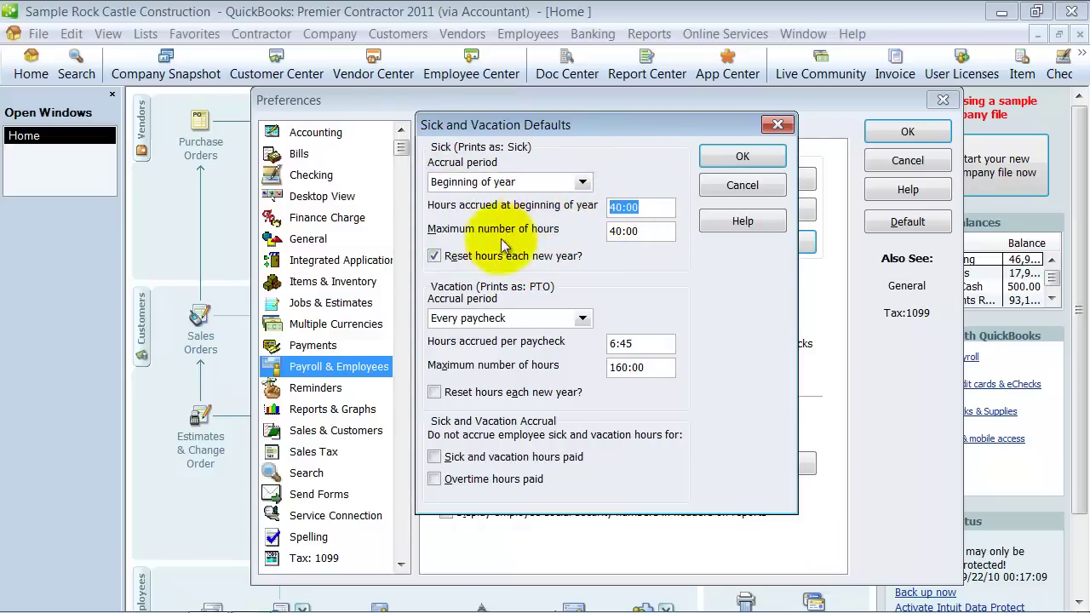
drag(668, 232, 553, 235)
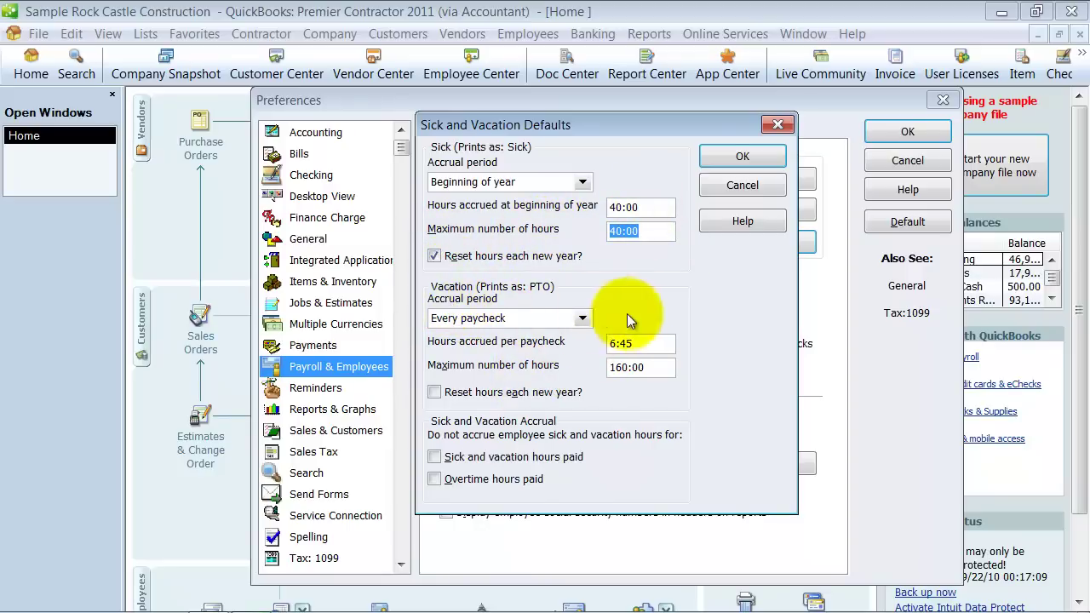
click(584, 319)
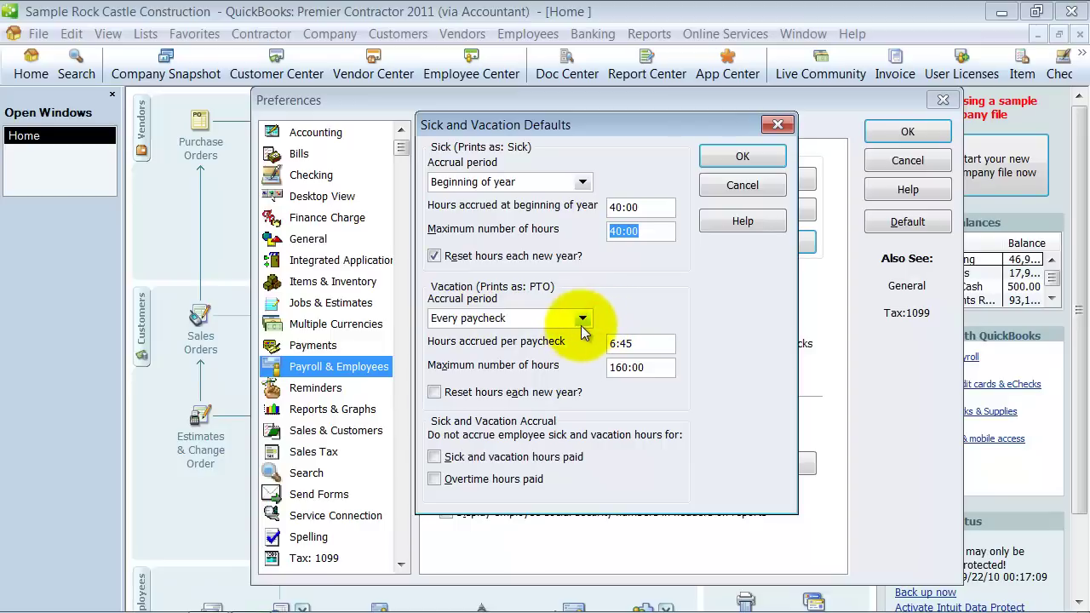
click(582, 319)
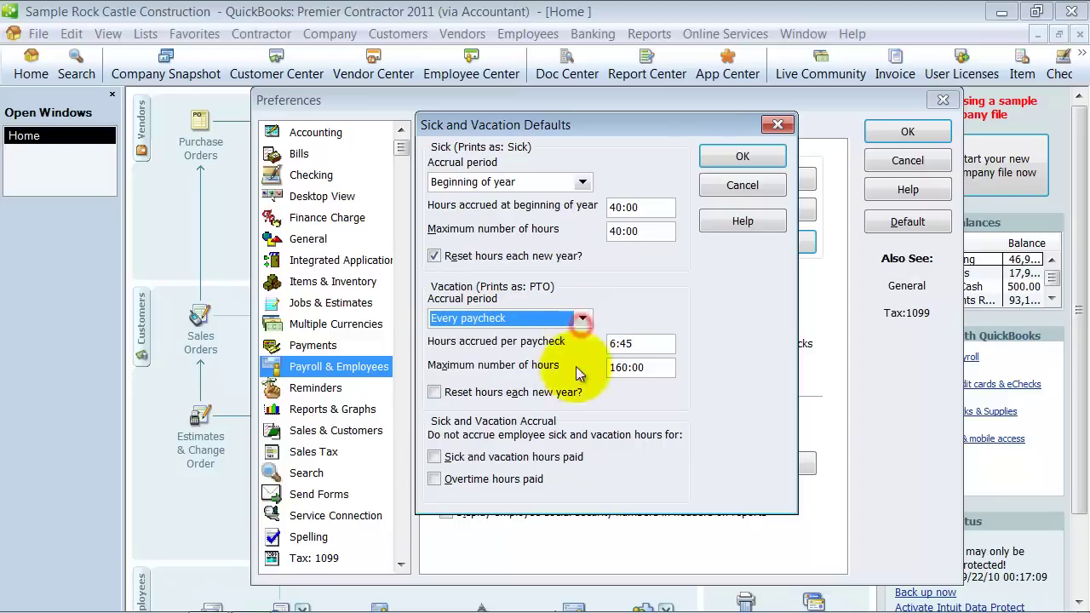
click(637, 367)
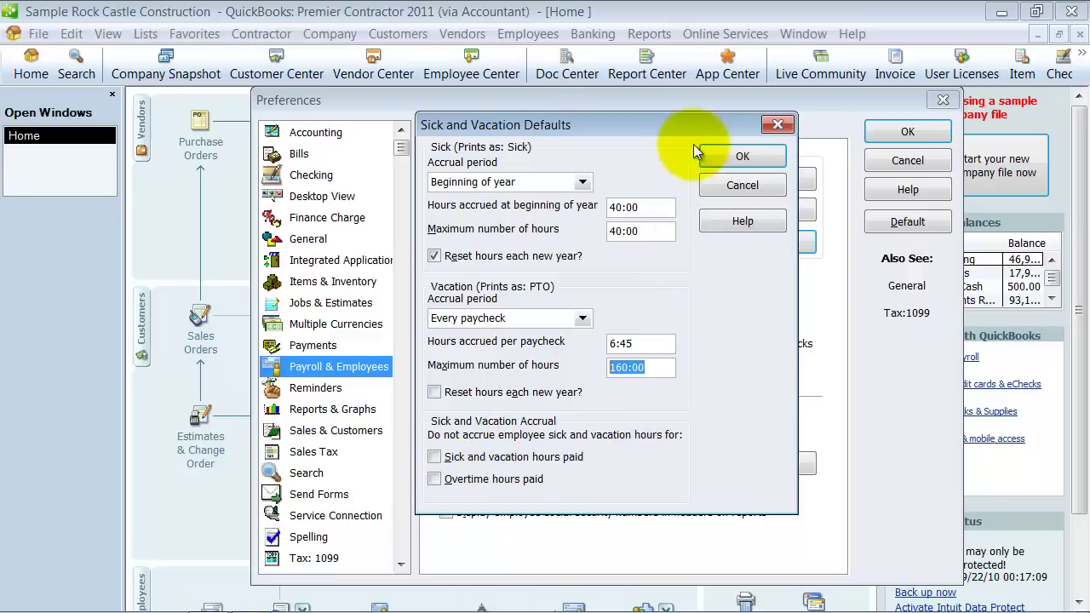
click(746, 154)
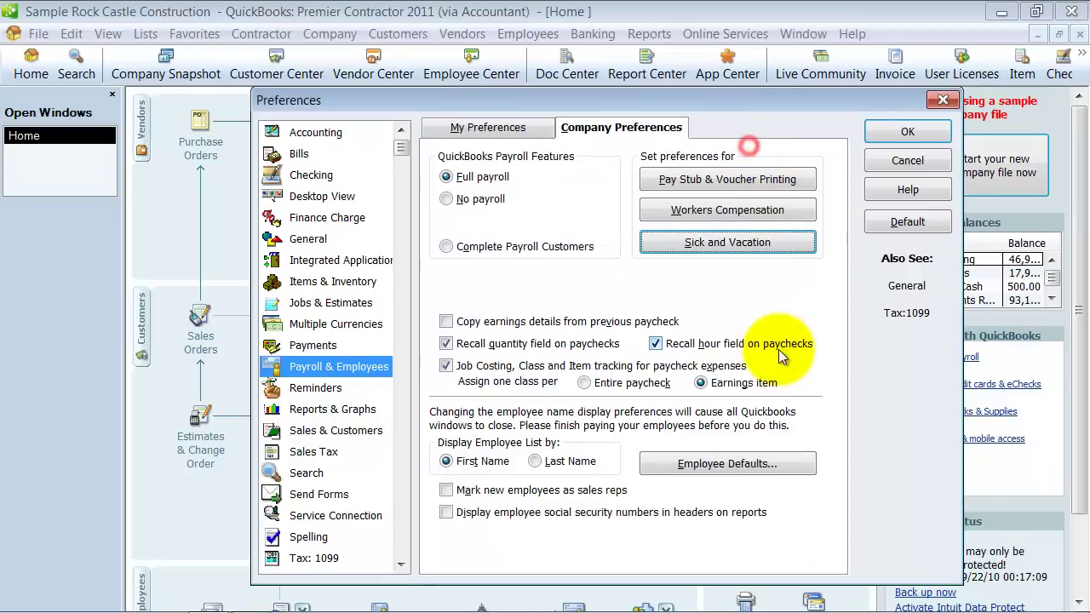
click(446, 322)
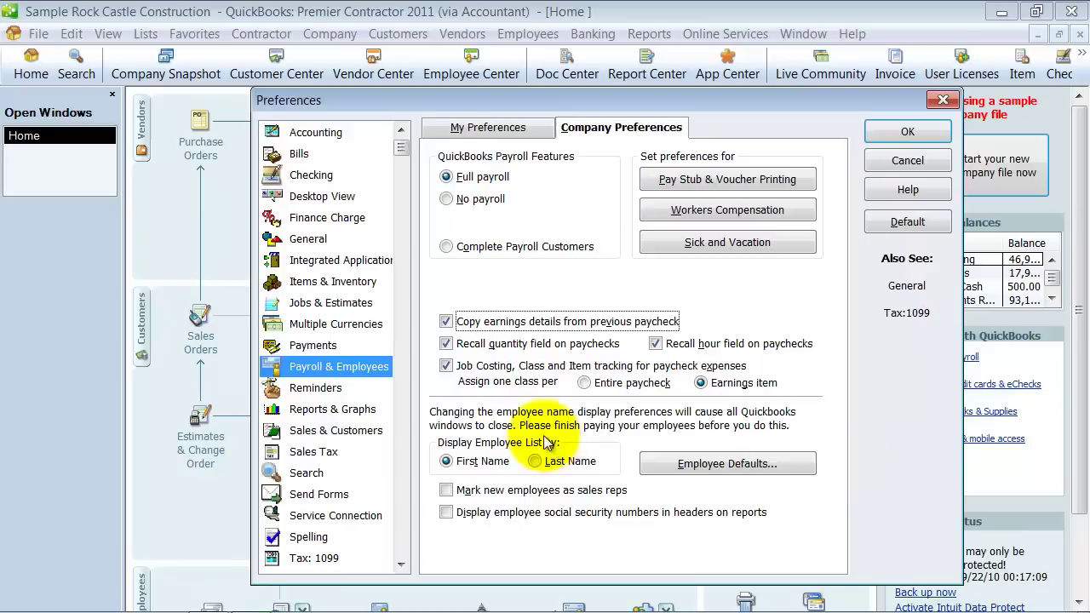
- Turn off copying earnings from the previous paycheck
click(446, 322)
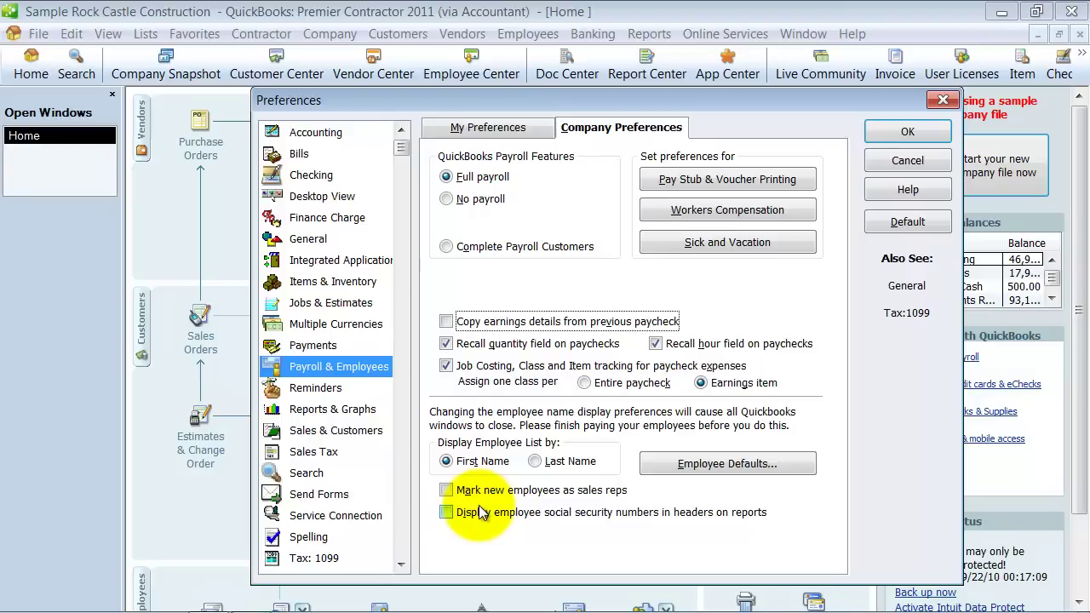
- In Employee Defaults, keep Regular Pay and set the payroll schedule to Biweekly
click(728, 463)
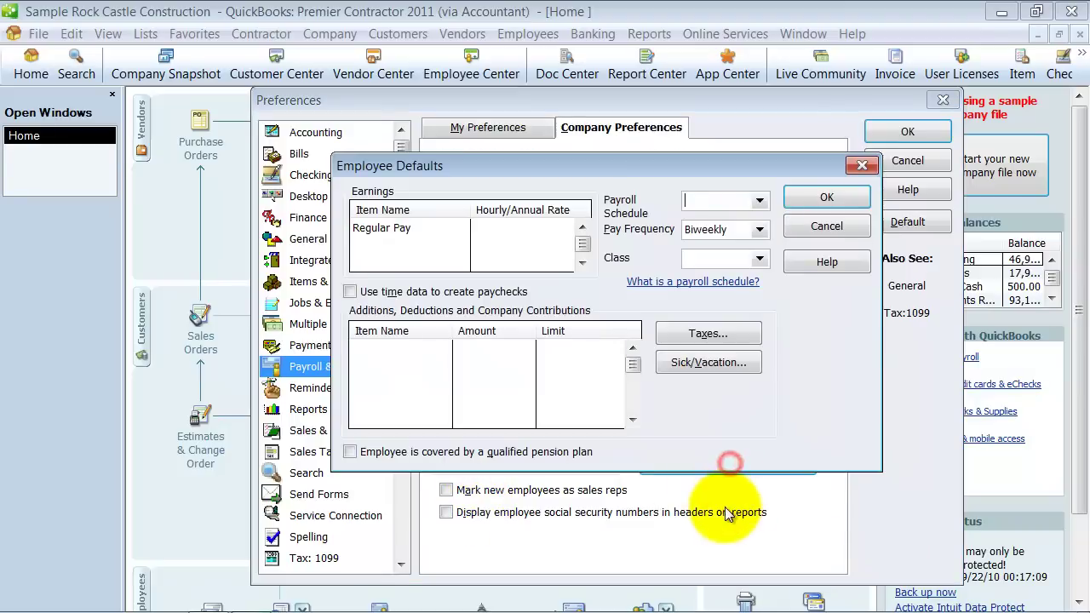
click(423, 233)
click(528, 241)
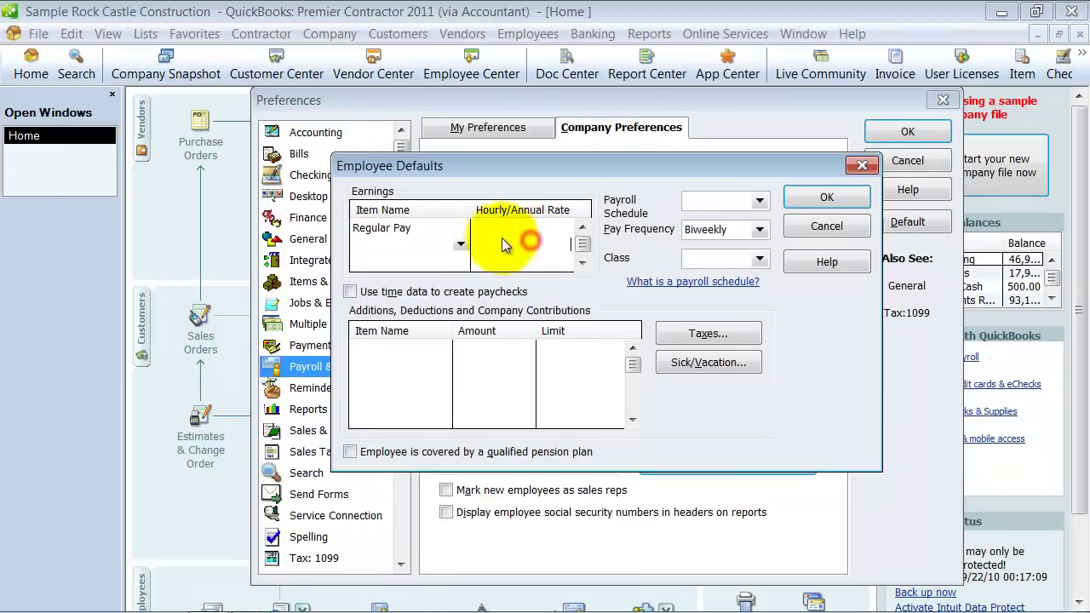
click(758, 200)
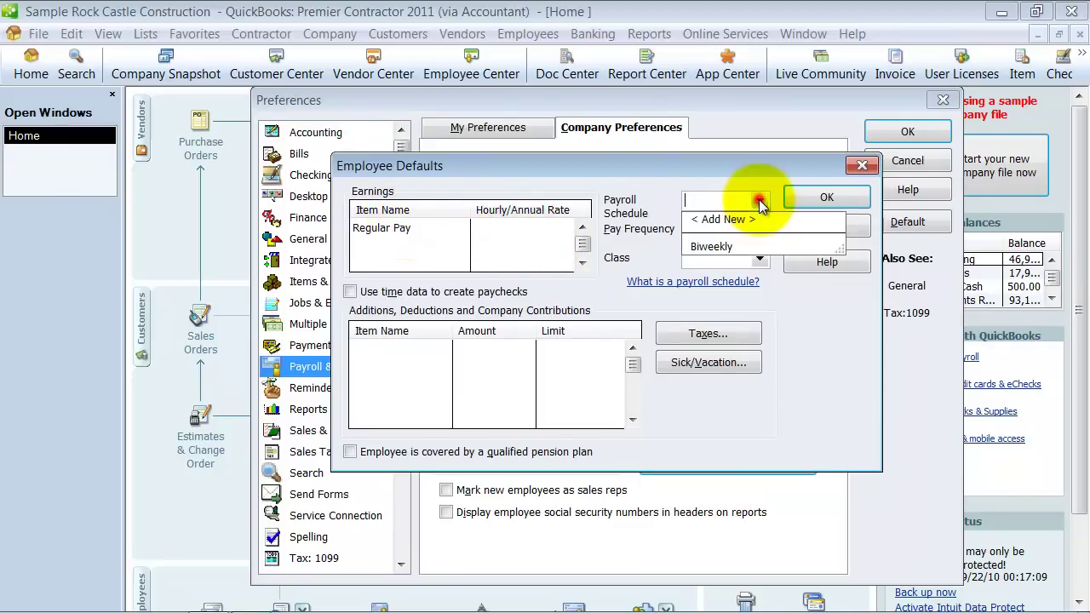
click(722, 257)
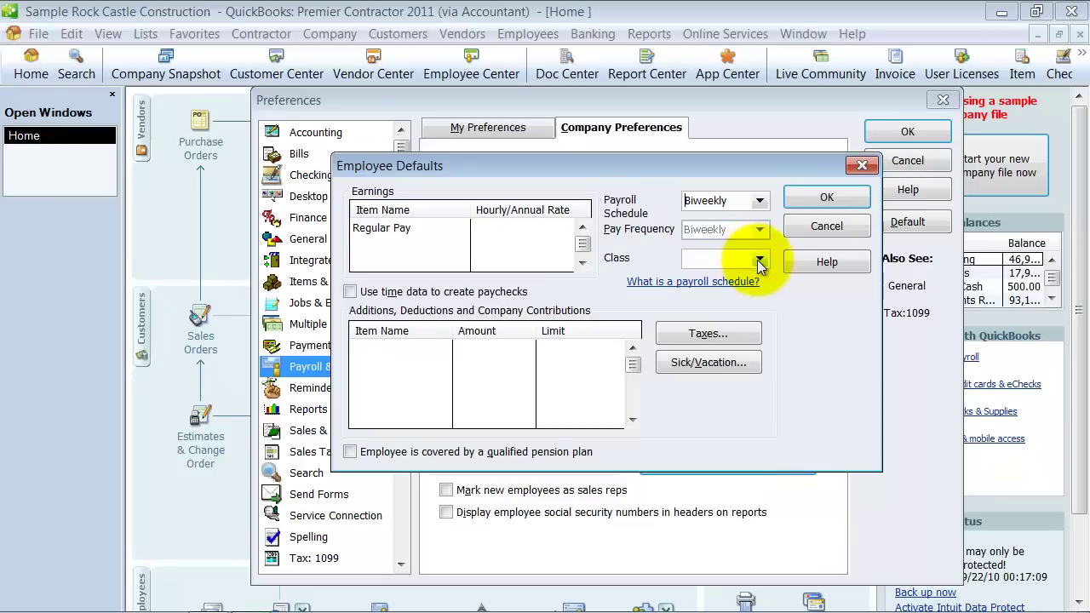
click(390, 357)
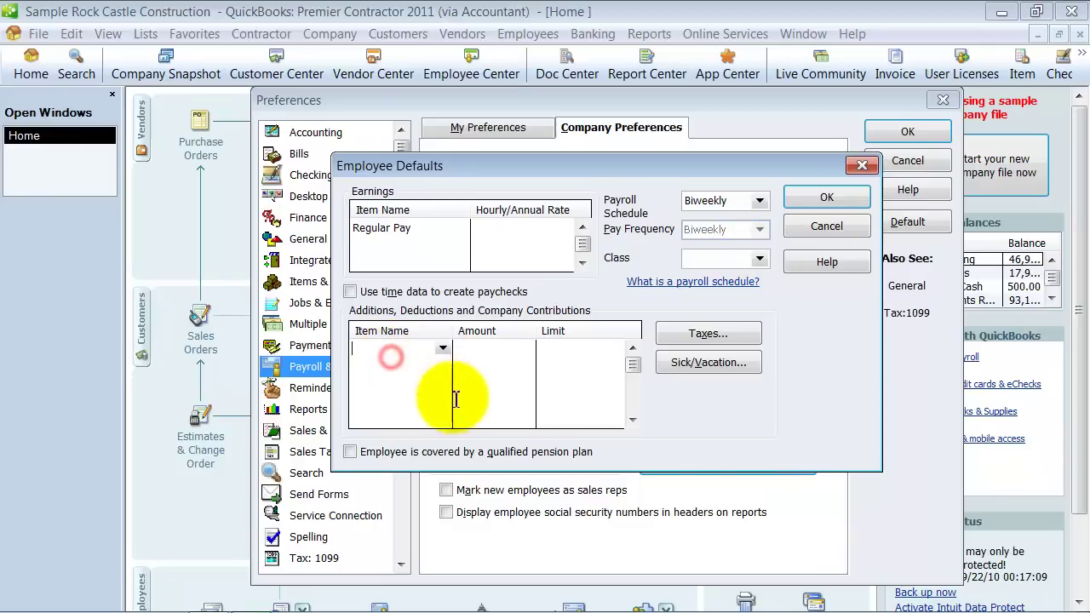
click(425, 359)
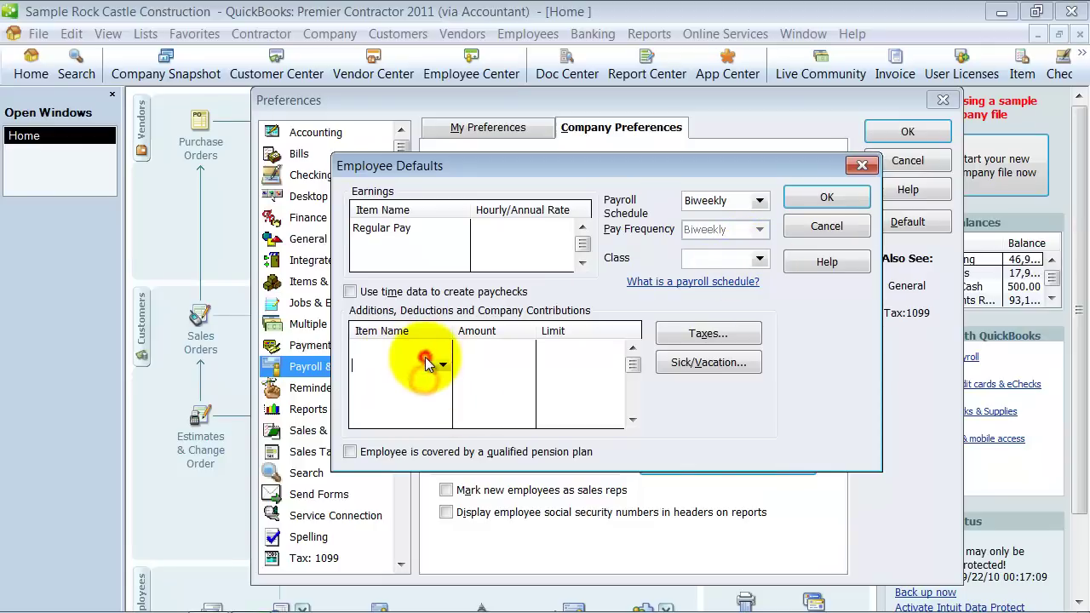
click(682, 334)
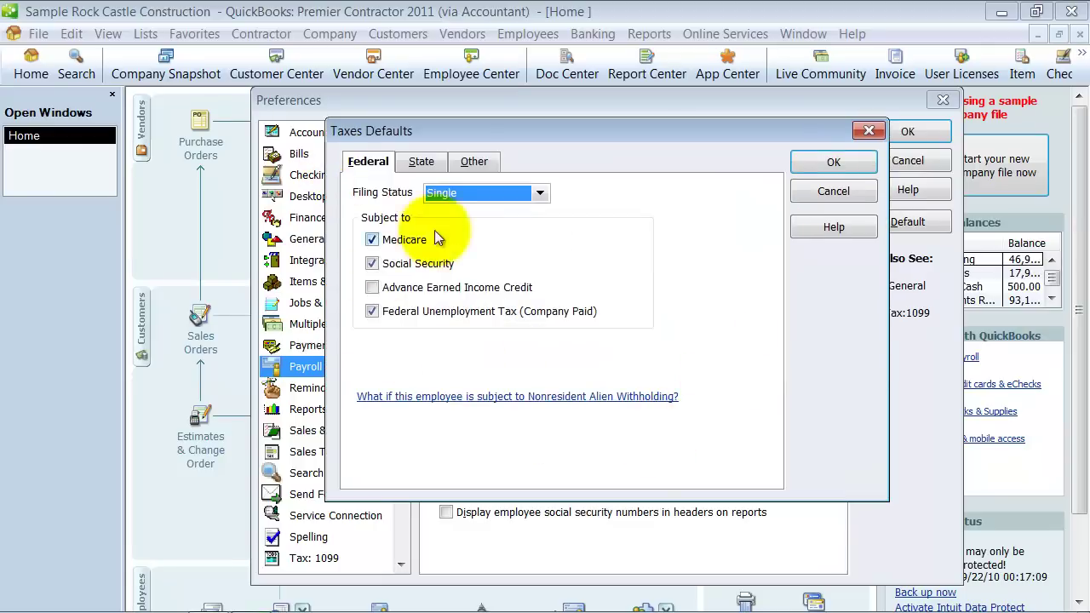
- Review the state and other tax defaults for new employees and accept them
click(432, 169)
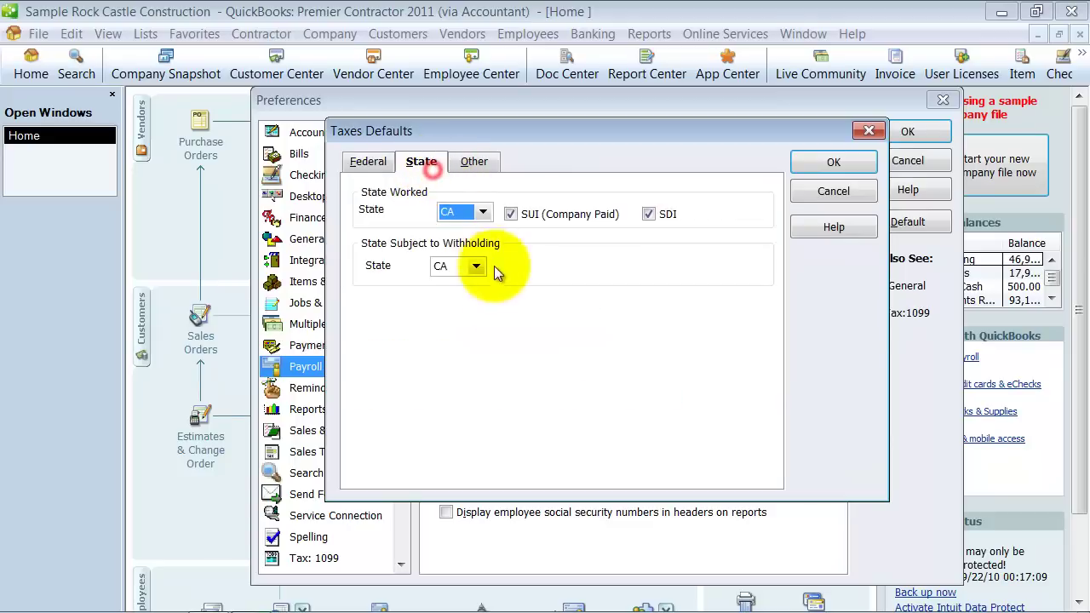
click(474, 162)
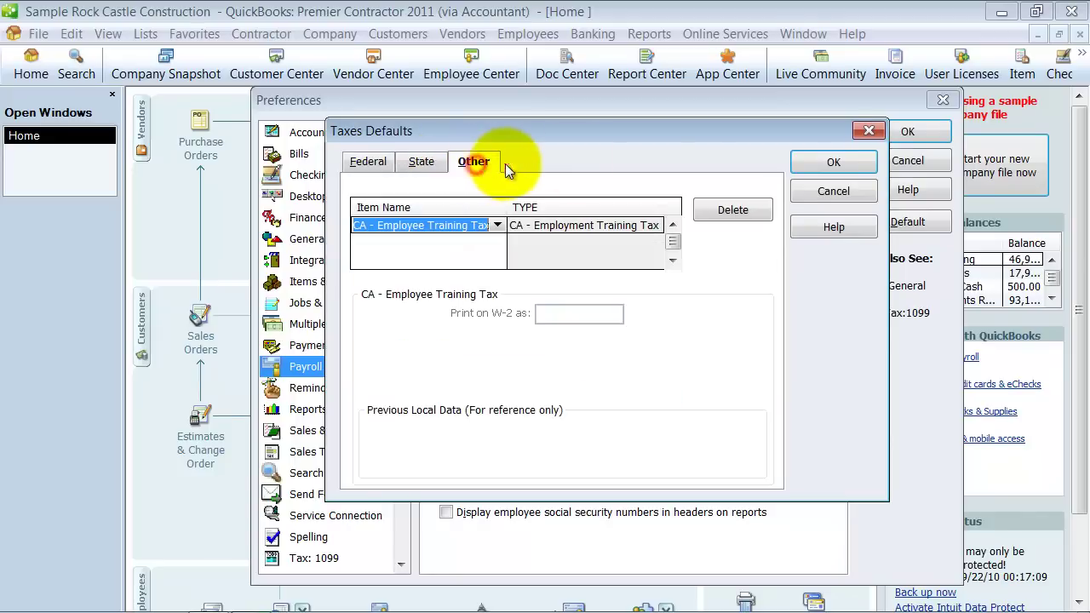
click(842, 162)
click(715, 361)
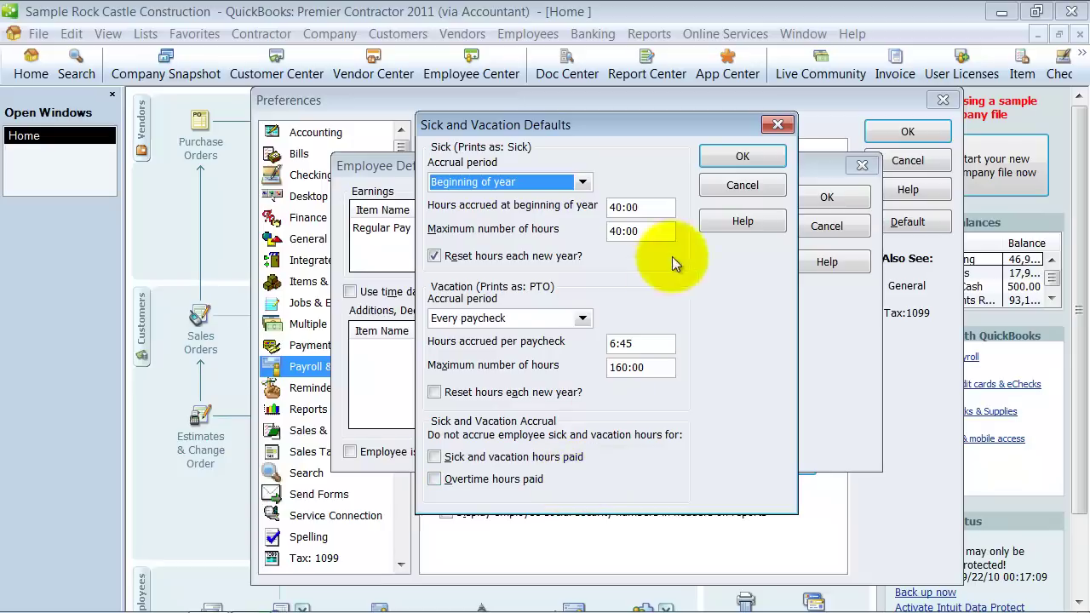
- Accept the new-employee sick/vacation defaults and save the Employee Defaults
click(740, 153)
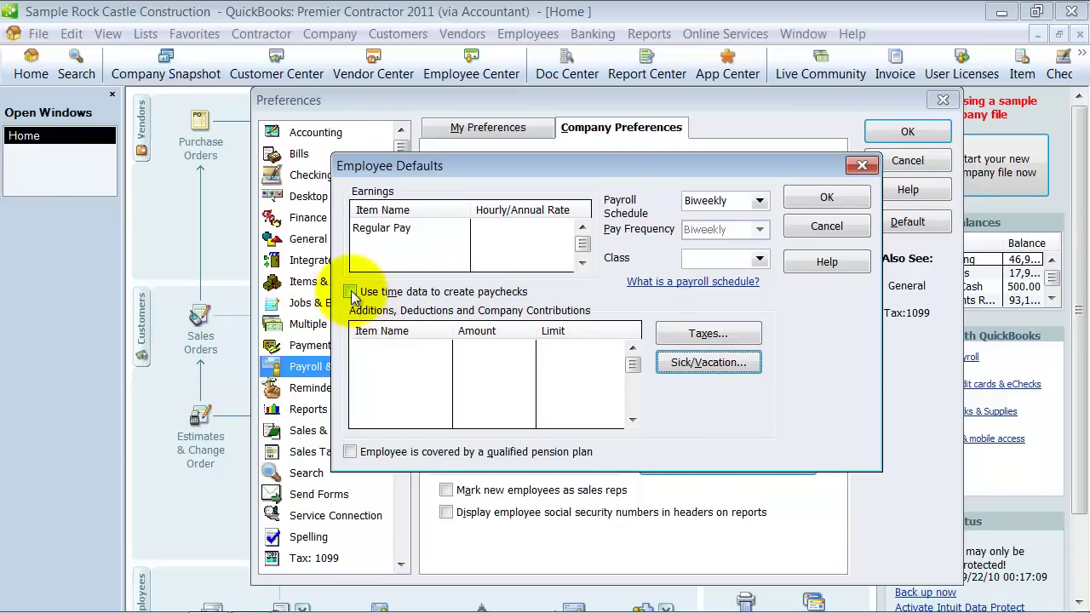
click(832, 198)
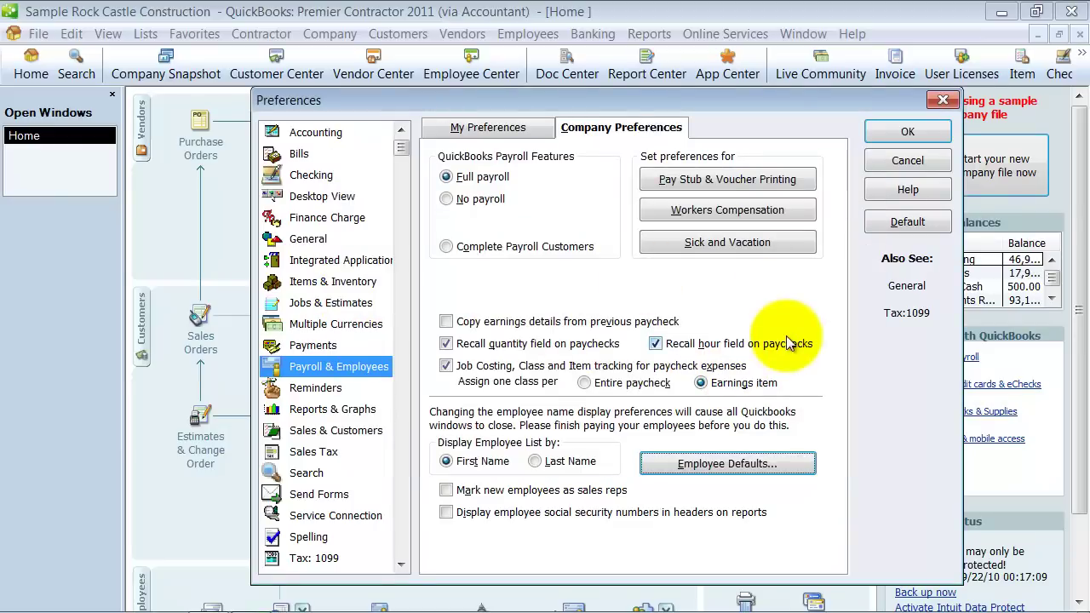